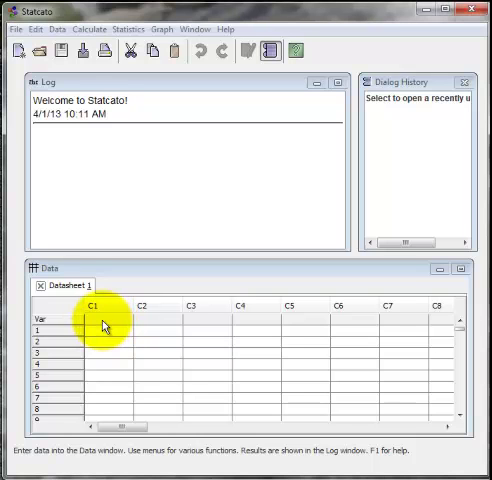
Step: Name column C1 'Online' and column C2 'F2F'
click(104, 324)
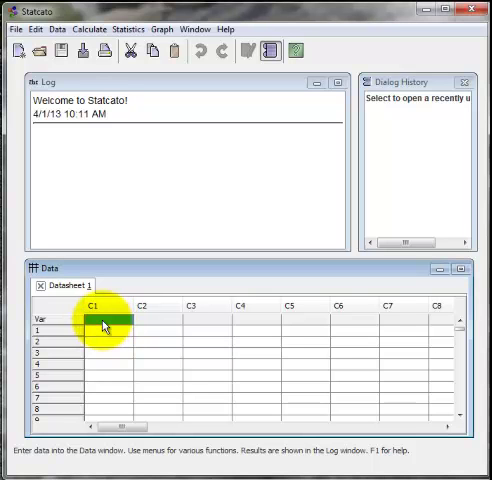
text(On)
text(line)
click(158, 323)
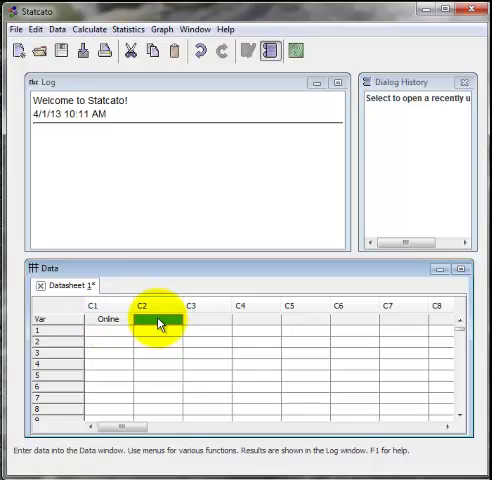
text(F)
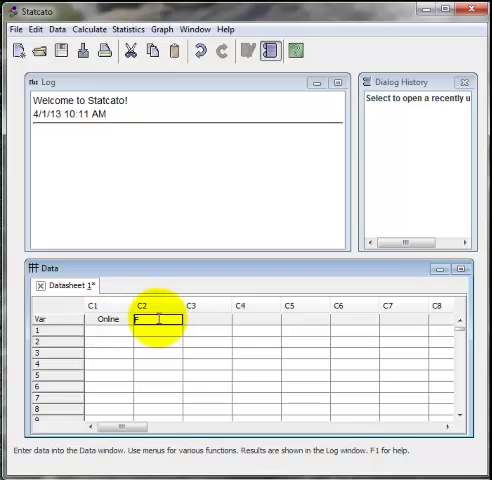
text(2F)
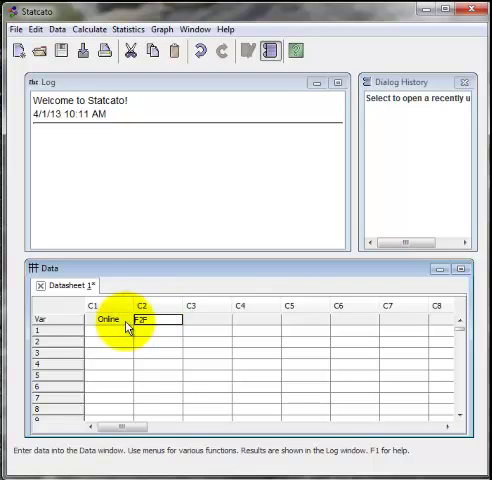
click(112, 333)
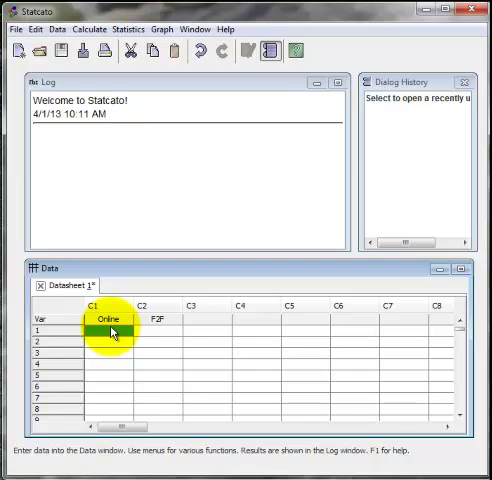
text(89)
Step: Enter the Online scores (89, 91, 64, ...) down the first column
key(Return)
text(91)
key(Return)
text(64)
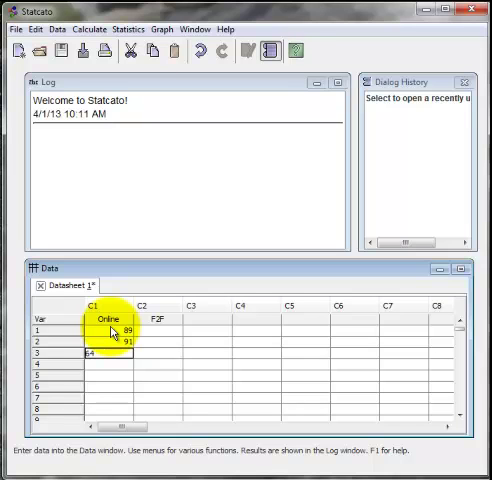
key(Return)
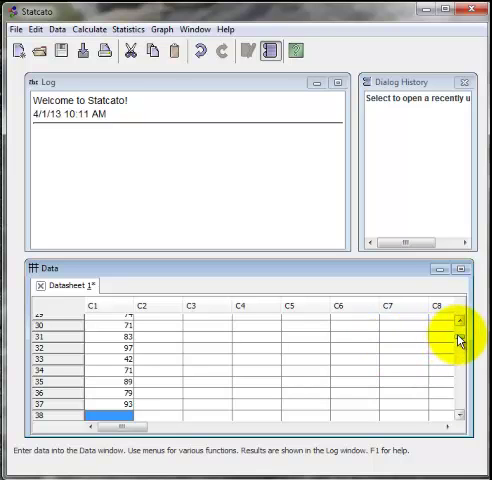
scroll(459, 342, up, 1)
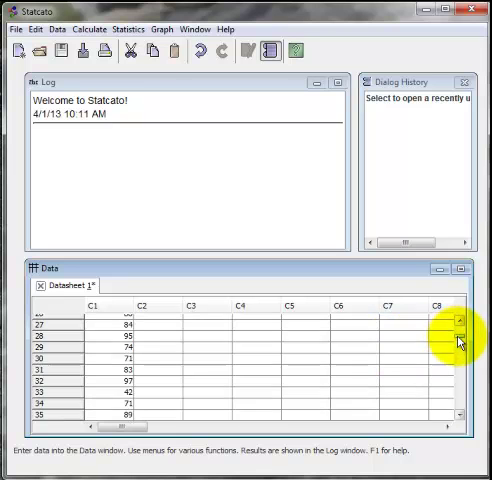
scroll(459, 342, up, 9)
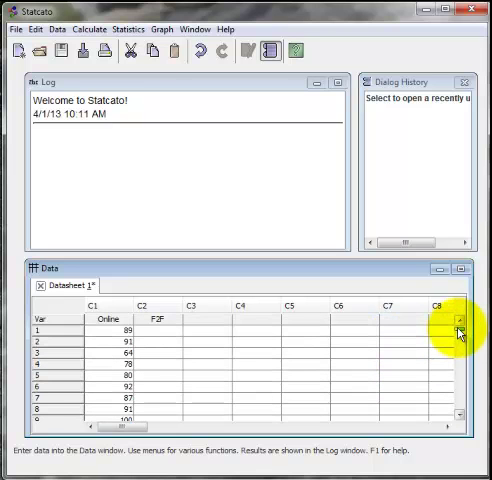
Step: Enter the F2F scores (76, 72, 54, 48, 90, ...) through row 32, discarding the stray row 33 entry
click(160, 337)
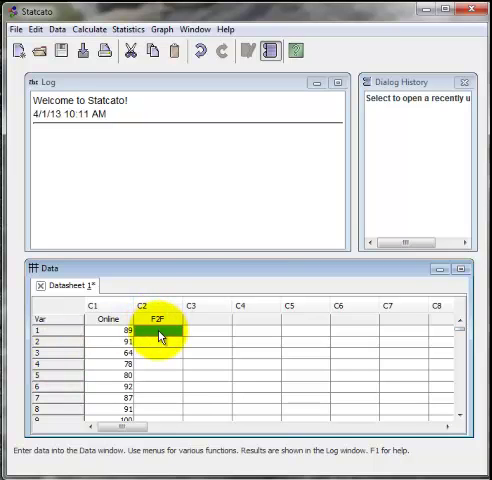
text(7)
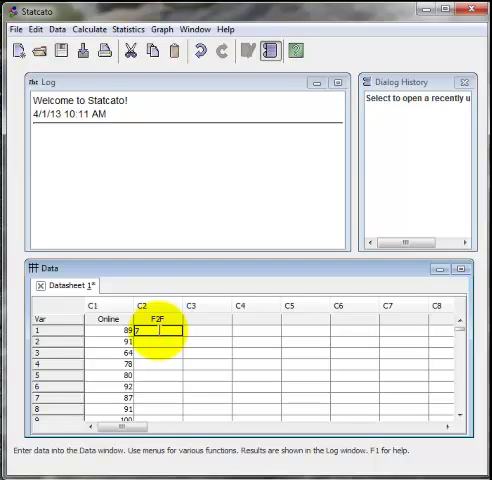
text(6)
key(Return)
text(7)
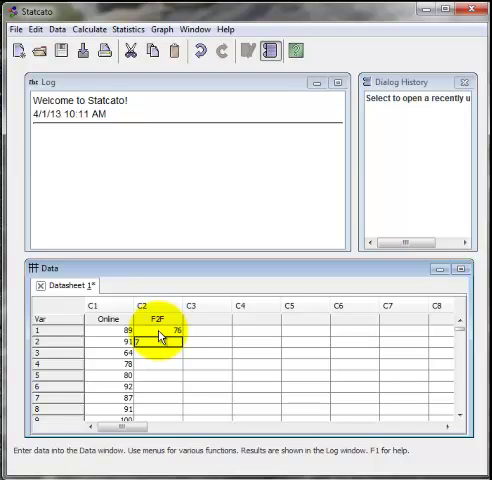
text(2)
key(Return)
text(54)
key(Return)
text(6)
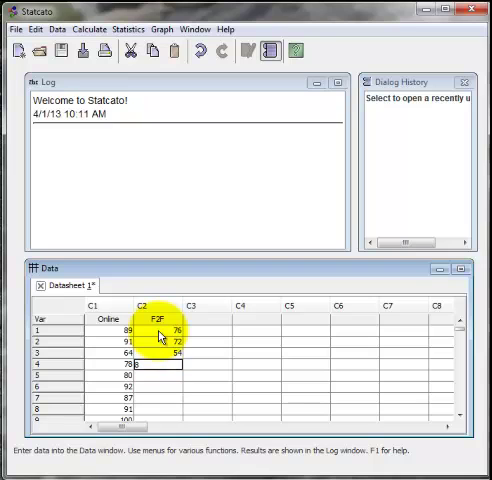
text(9)
key(Return)
text(4)
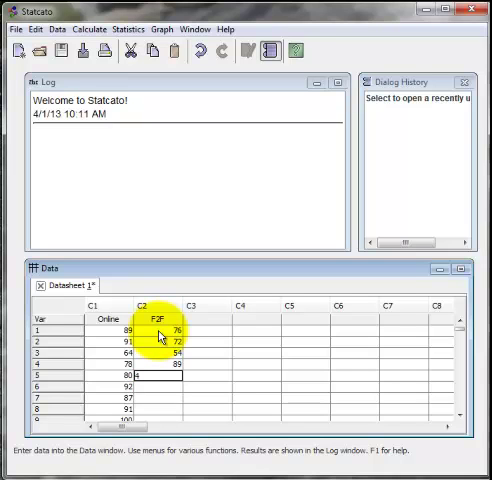
text(8)
key(Return)
text(90)
key(Return)
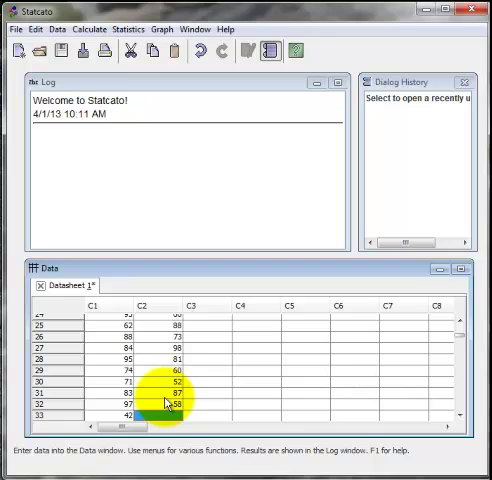
text(87)
key(Escape)
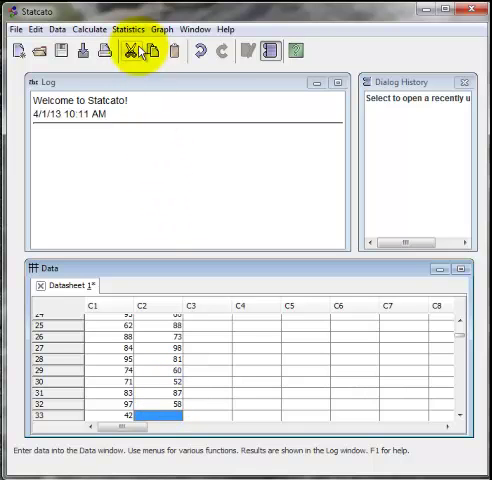
Step: Run a 0.95 two-population means confidence interval with C1 Online and C2 F2F as the samples
click(131, 30)
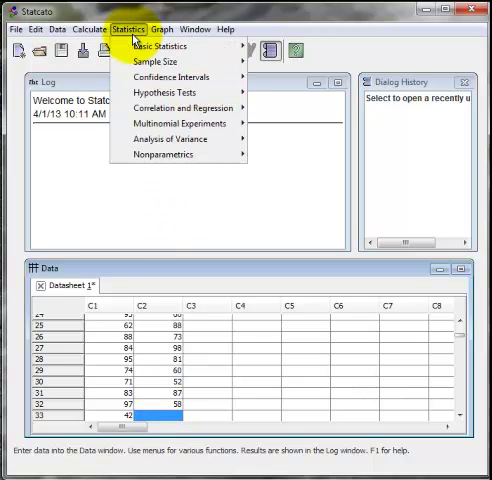
mouse_move(171, 77)
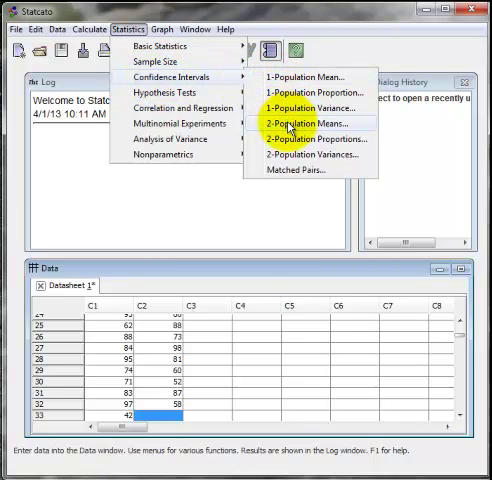
click(289, 125)
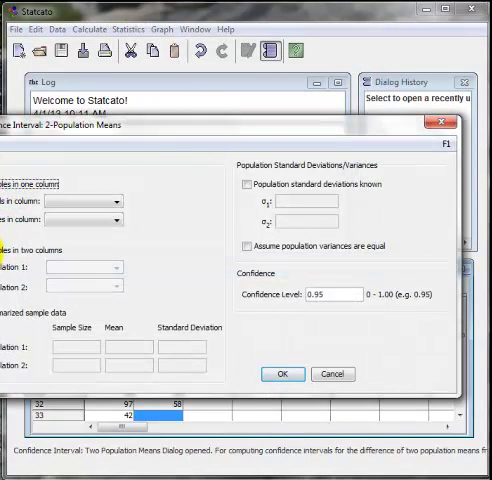
click(5, 250)
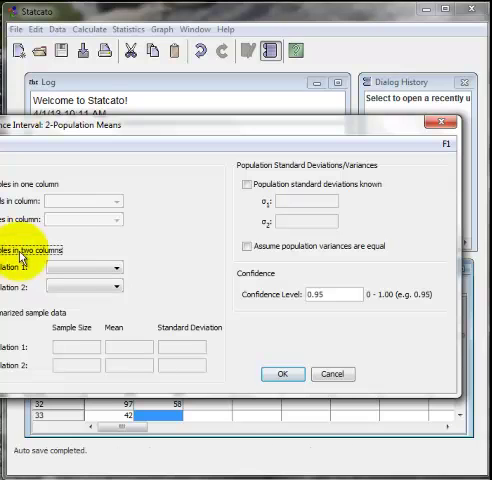
click(80, 271)
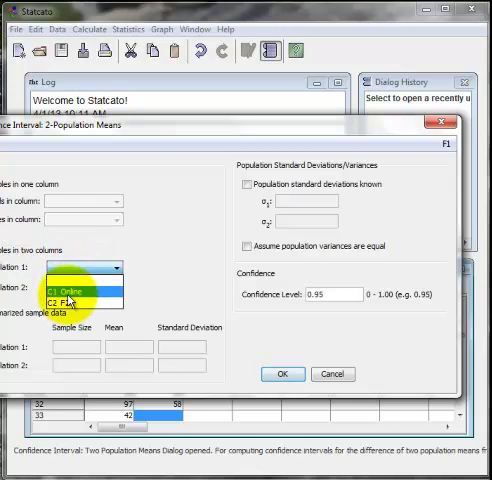
click(67, 294)
click(69, 298)
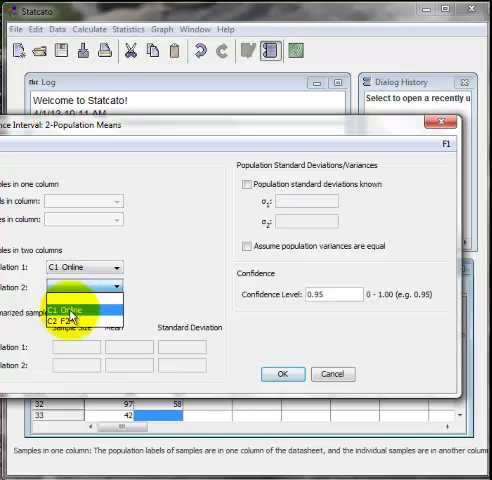
click(70, 322)
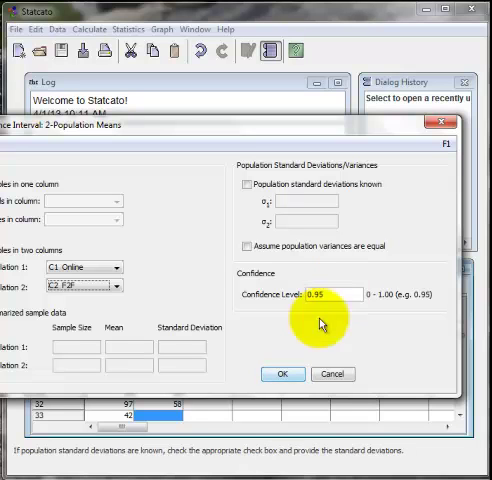
click(281, 376)
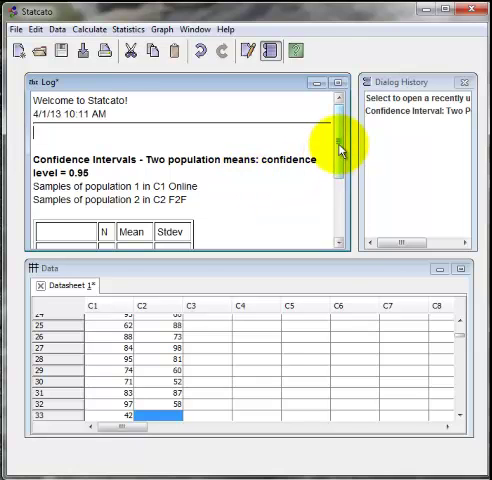
drag(339, 150, 344, 179)
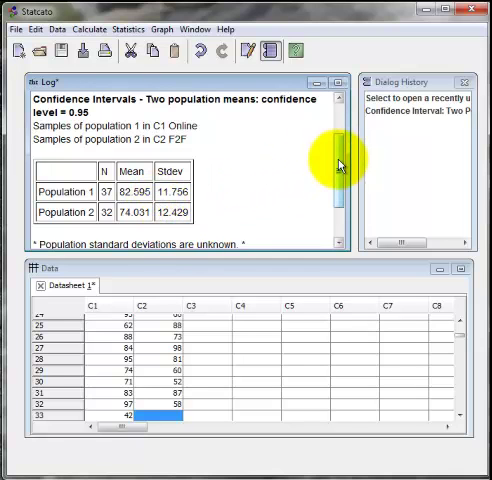
drag(339, 165, 339, 201)
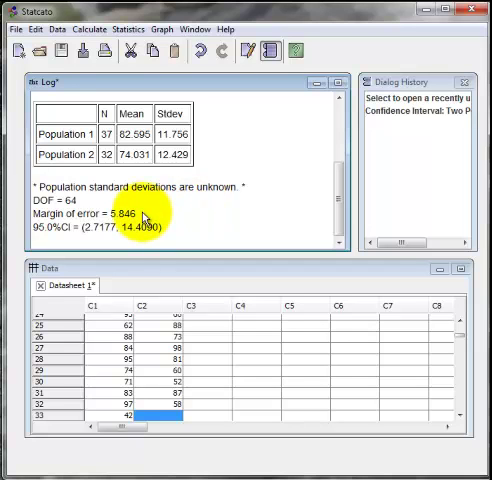
Step: Set up a two-population means hypothesis test with C1 Online and C2 F2F as samples in two columns
click(128, 31)
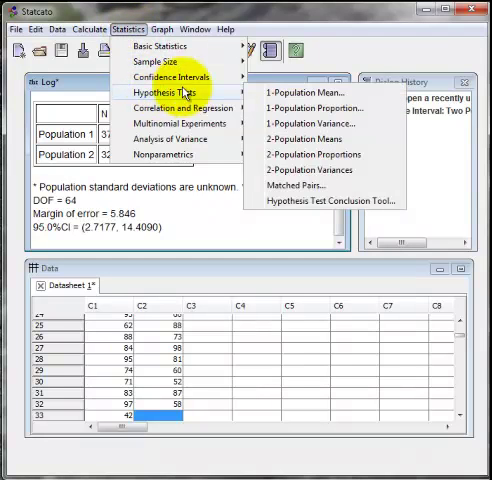
mouse_move(165, 92)
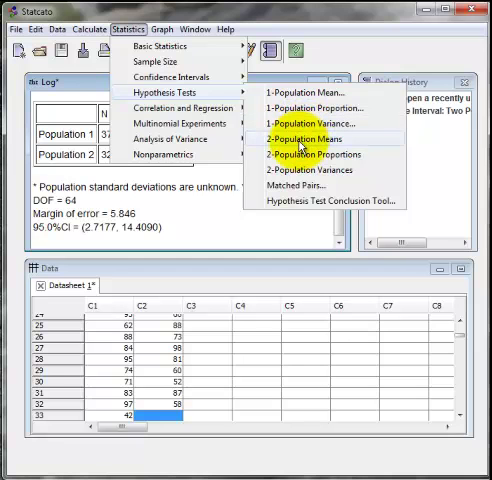
click(292, 143)
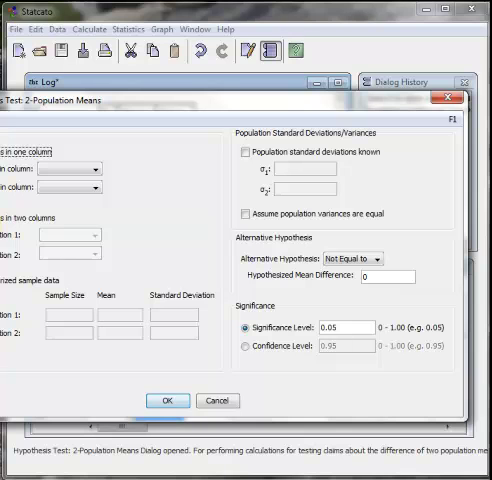
click(1, 217)
click(73, 238)
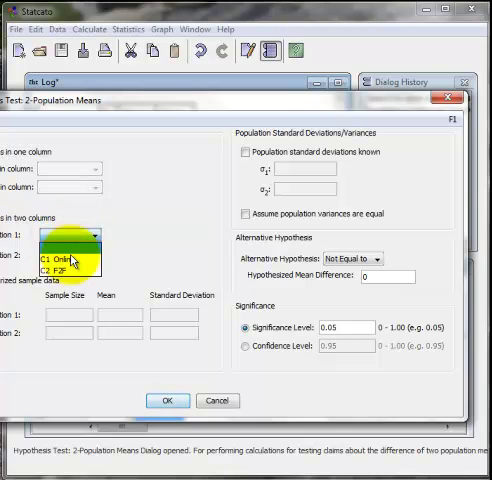
click(71, 260)
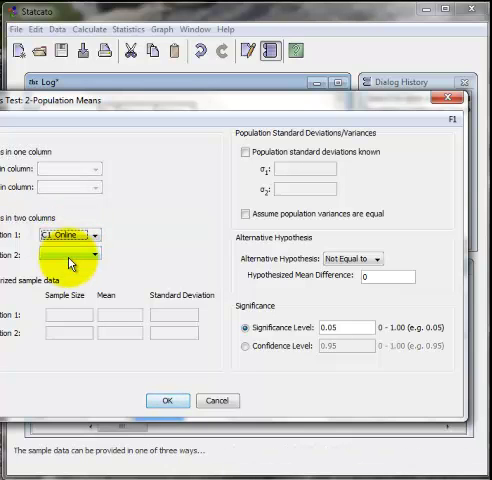
click(70, 260)
click(71, 290)
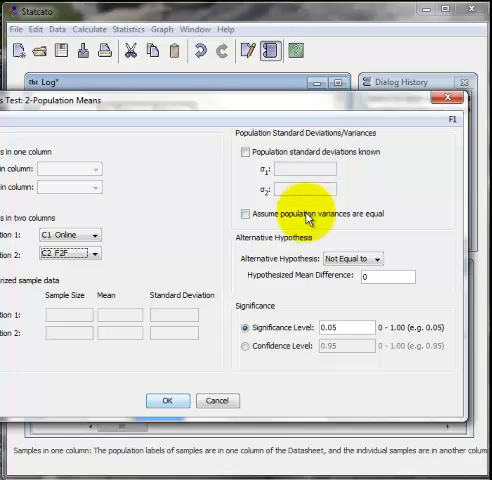
Step: Keep the Not Equal To alternative hypothesis and run the test at 0.05 significance
click(378, 260)
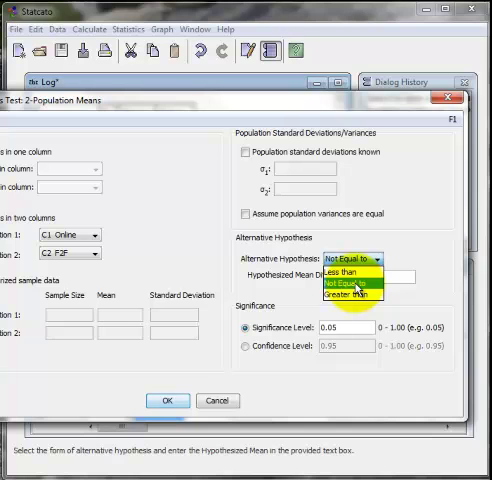
click(357, 285)
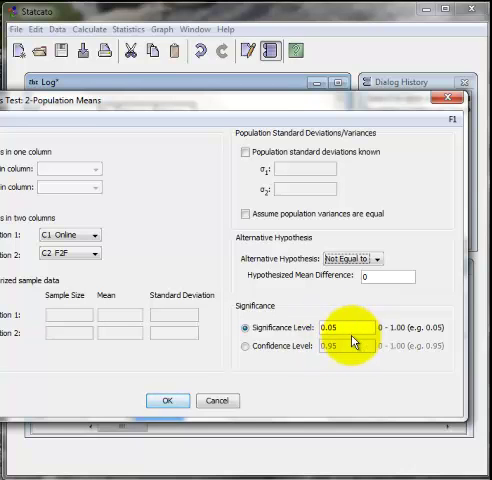
click(165, 404)
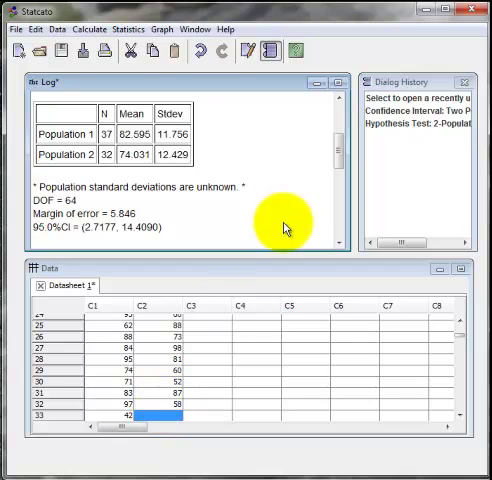
drag(340, 148, 341, 183)
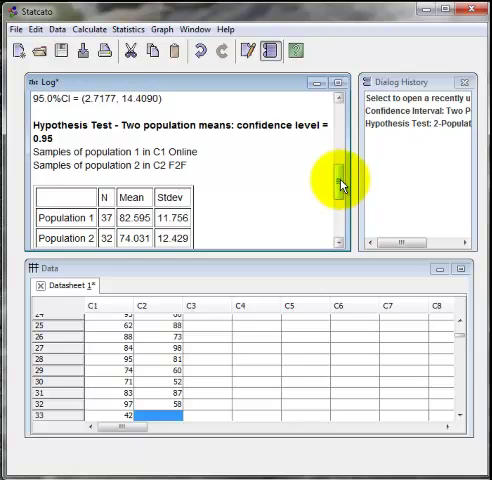
drag(341, 184, 340, 199)
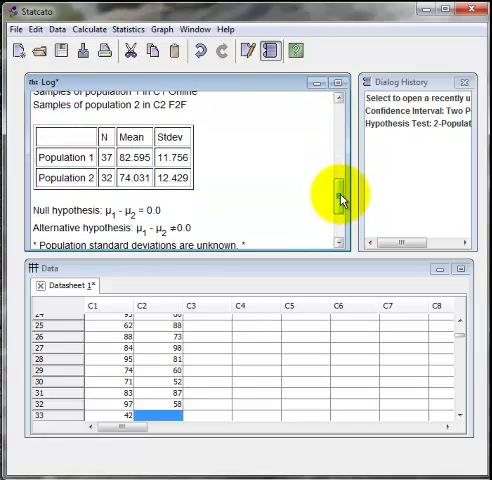
drag(340, 199, 343, 219)
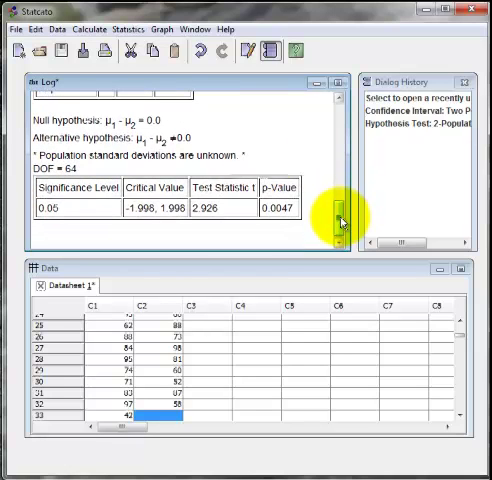